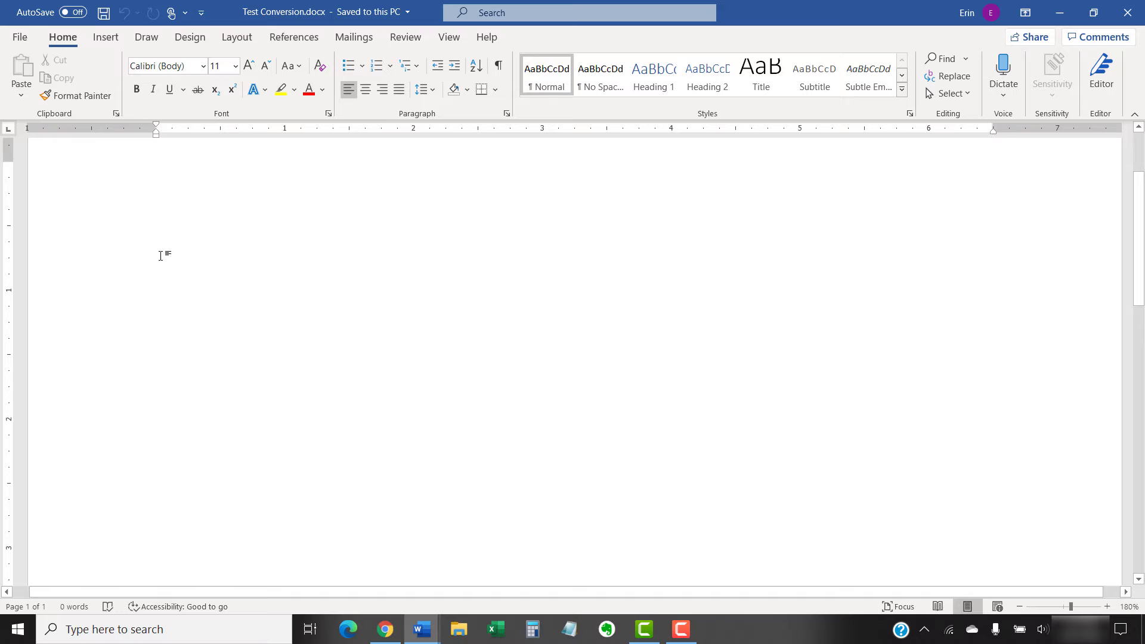
- Bring up the Save As browser in the Desktop folder, showing Test Conversion.docx
key("F12")
left_click(19, 37)
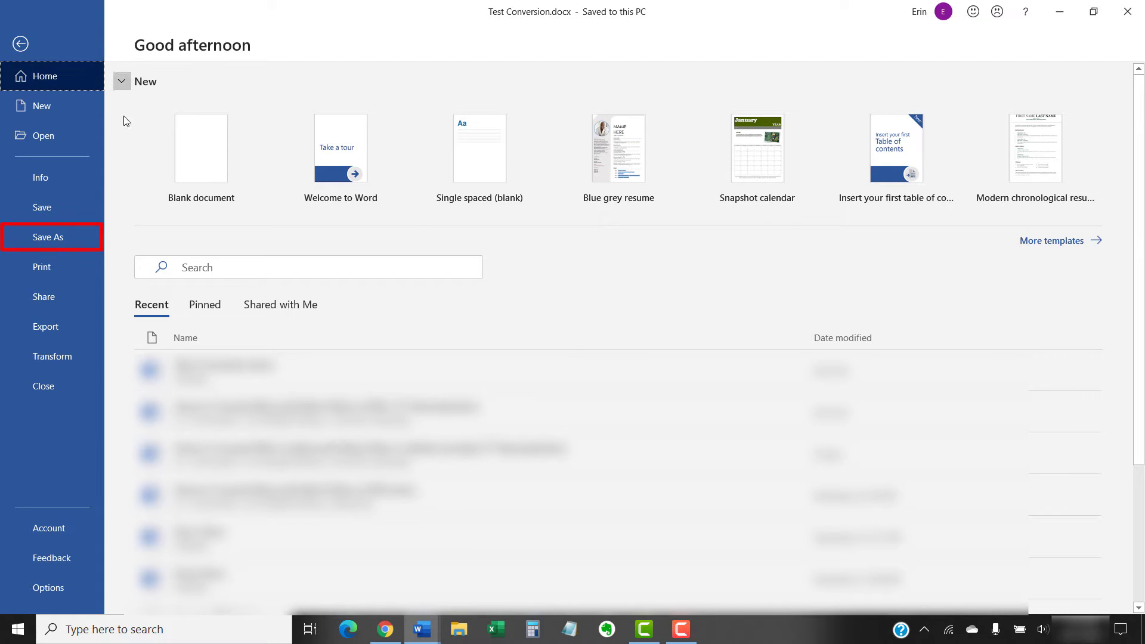
left_click(54, 240)
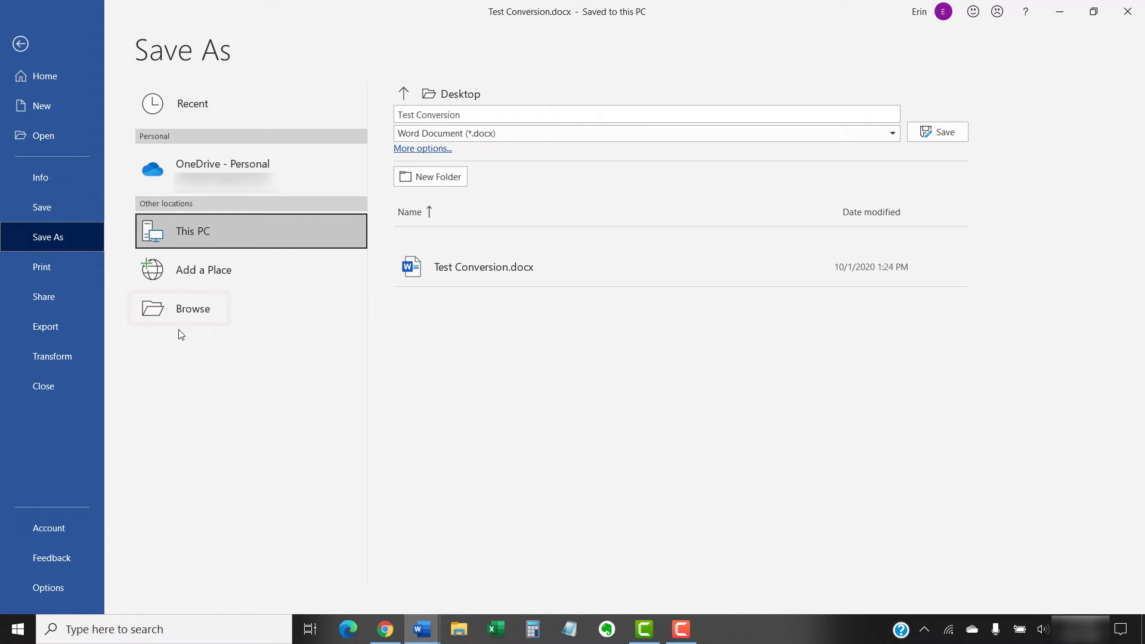
left_click(190, 313)
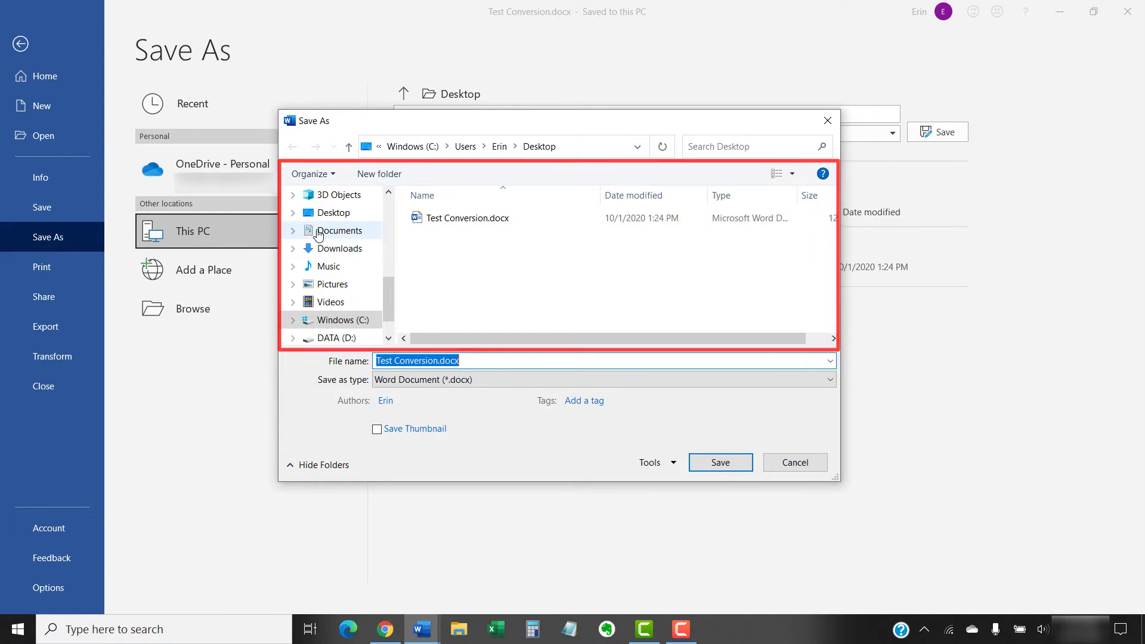
- Save to Desktop as PDF with default options, and turn off opening the file after publishing
left_click(333, 214)
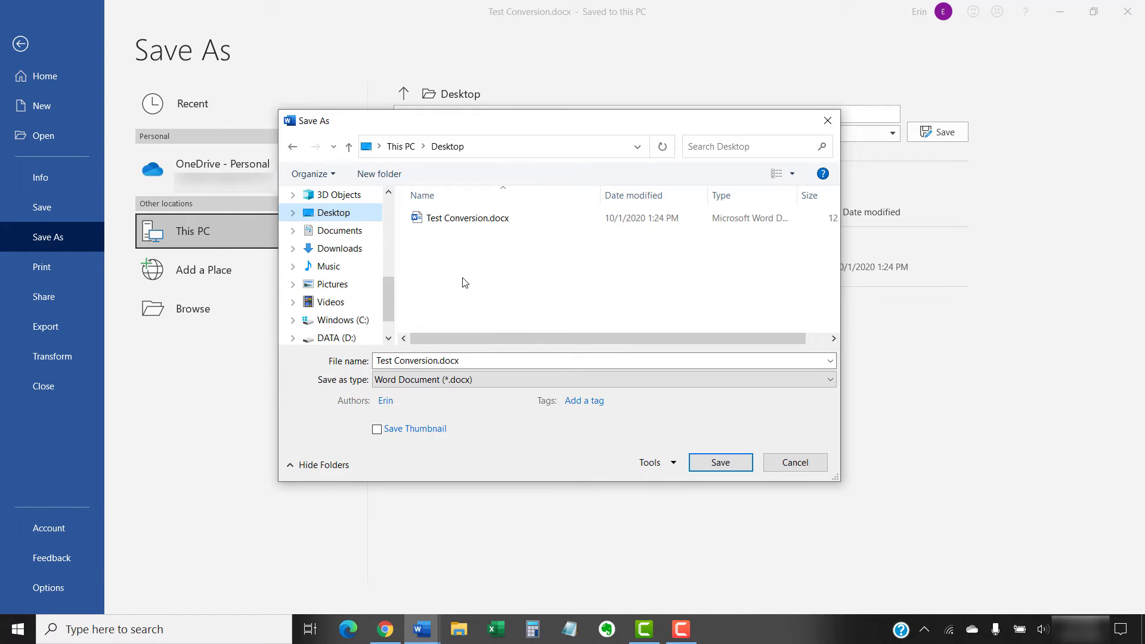
left_click(489, 379)
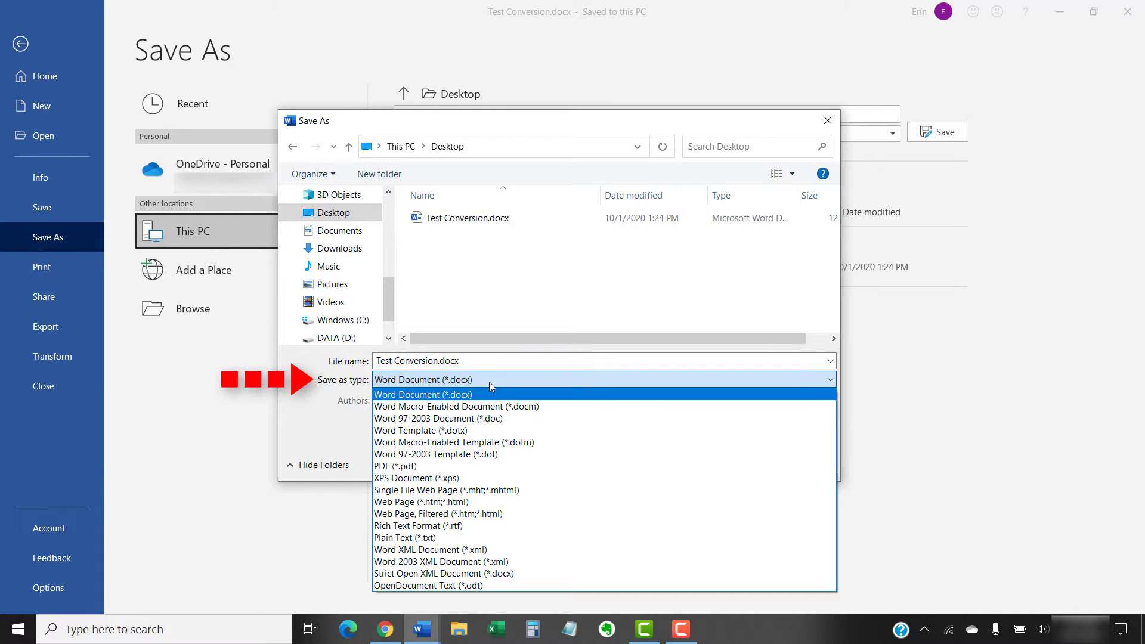
left_click(473, 467)
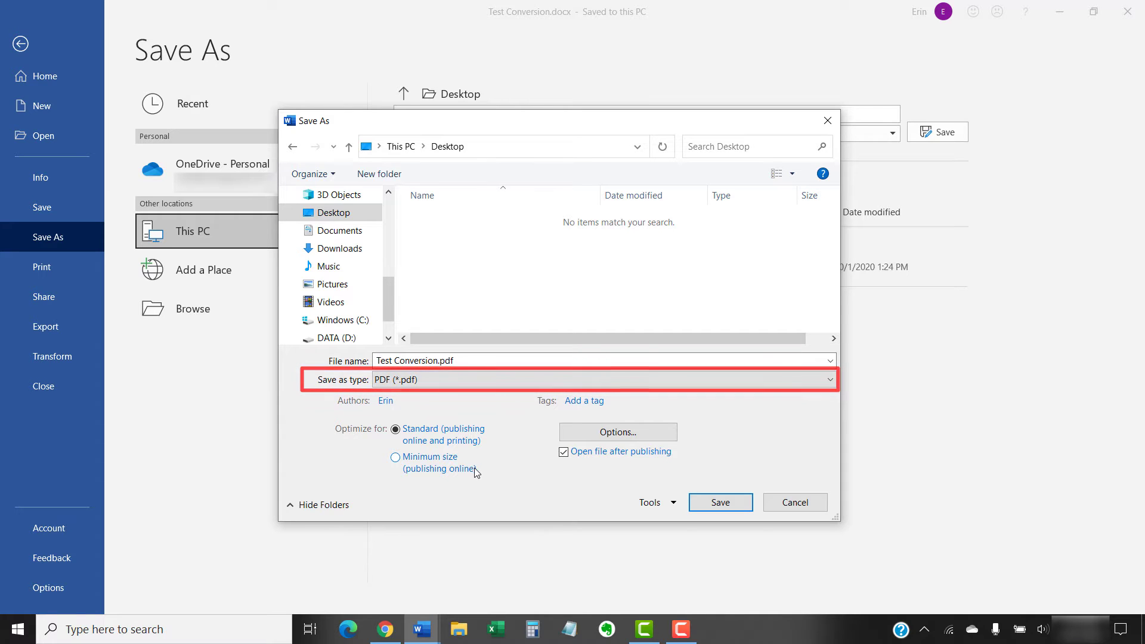
left_click(665, 436)
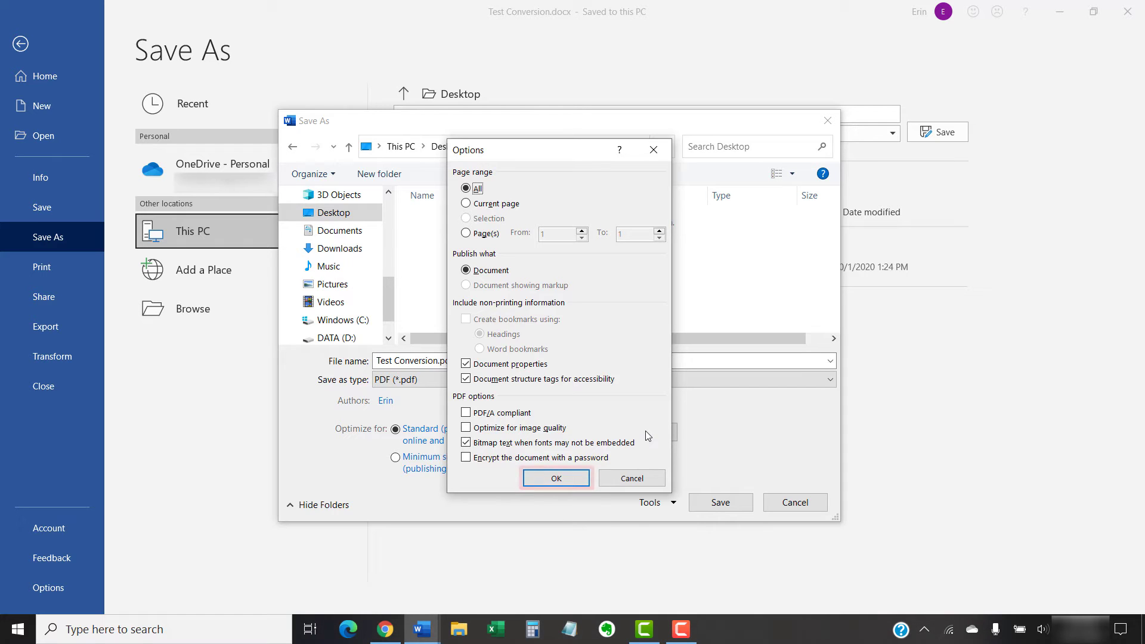
left_click(559, 479)
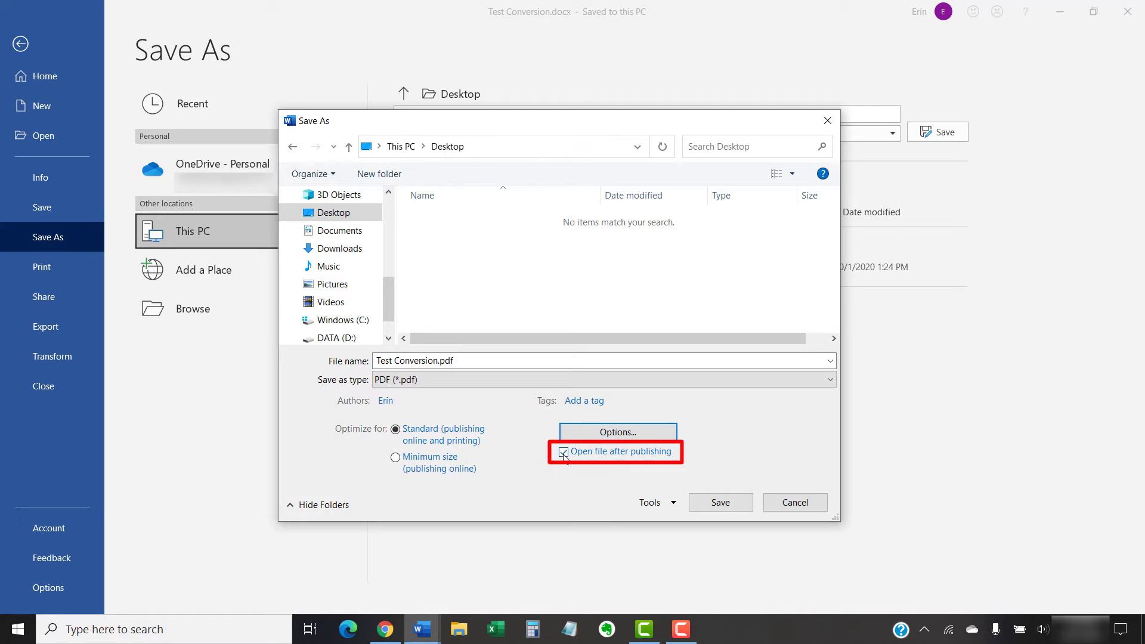
left_click(564, 453)
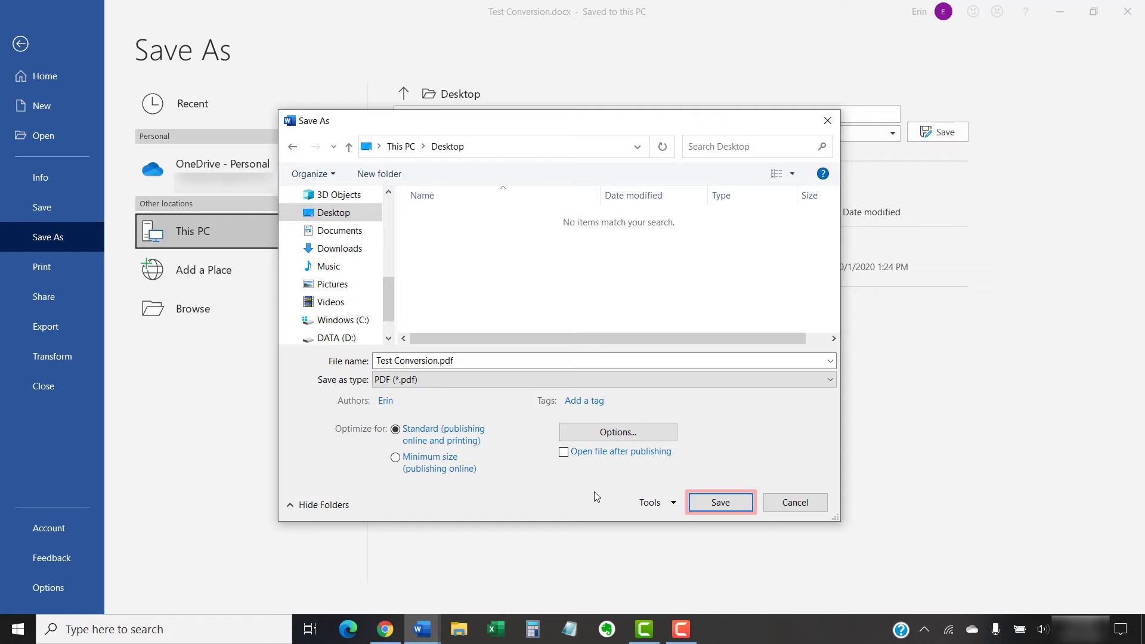
- Export Test Conversion.pdf to the Desktop and return to the File backstage view
left_click(721, 502)
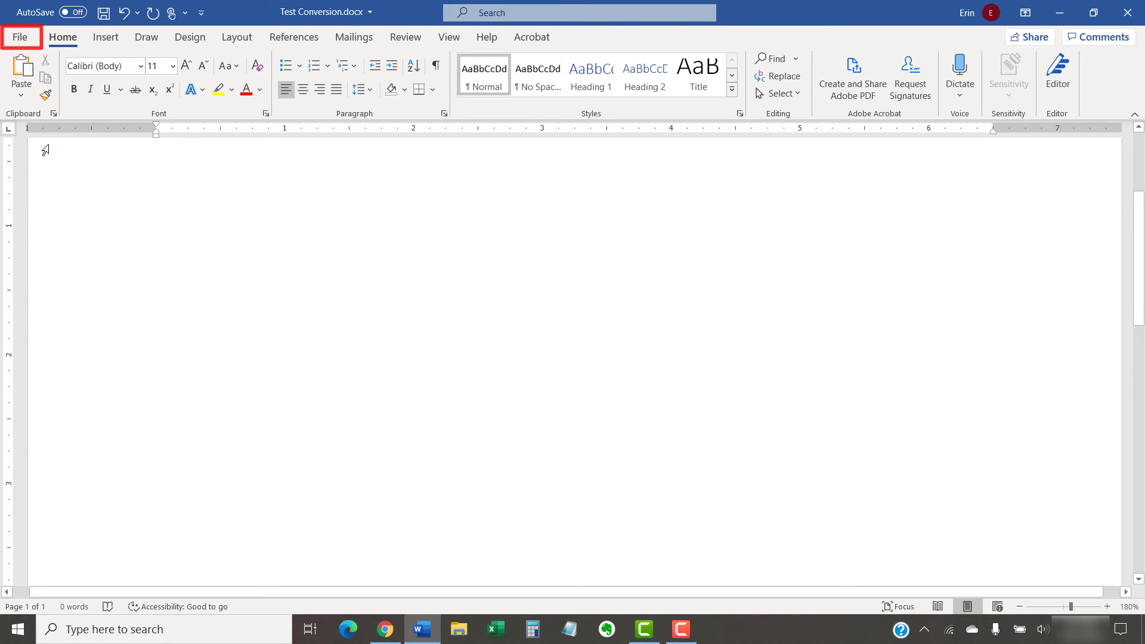
left_click(22, 38)
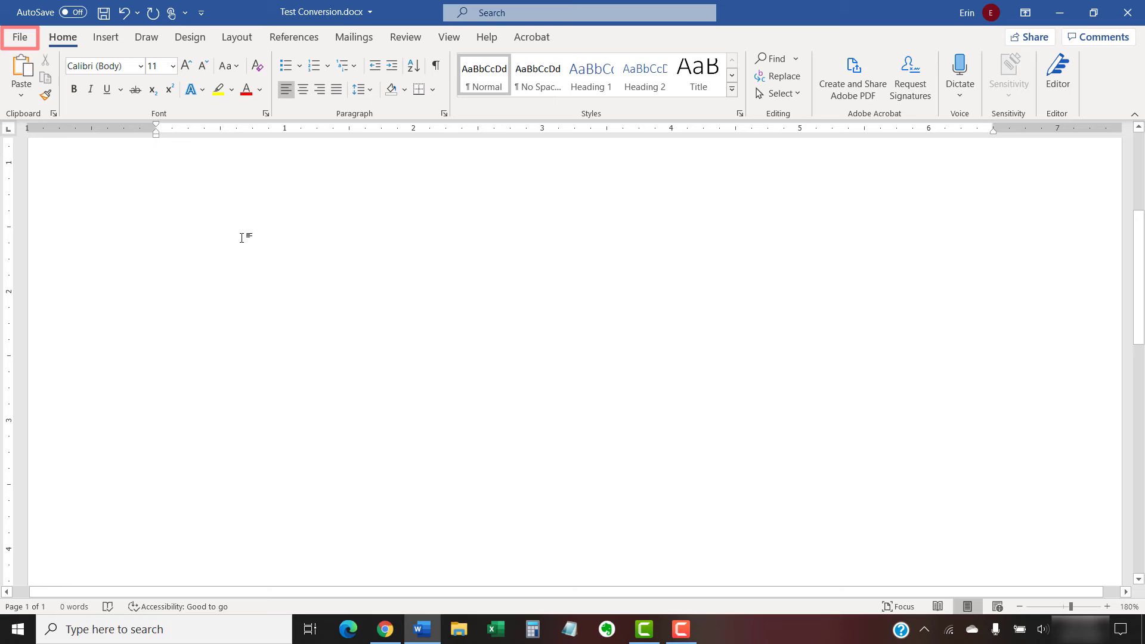
- Start Save as Adobe PDF, confirm saving, choose the Desktop and turn off View Result
left_click(20, 39)
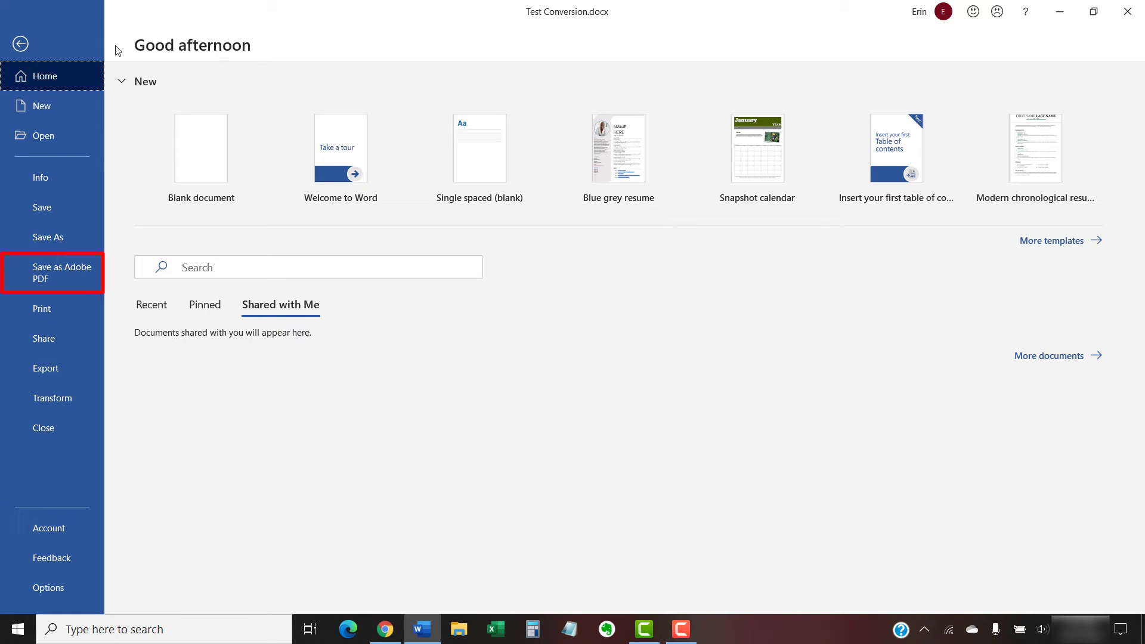
left_click(76, 267)
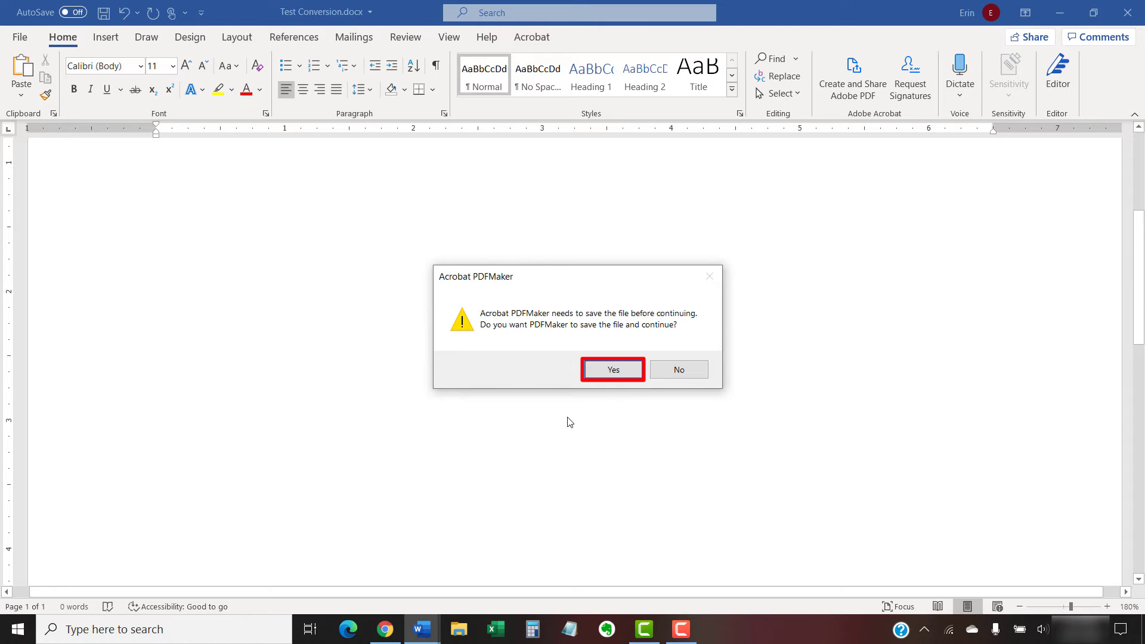
left_click(600, 376)
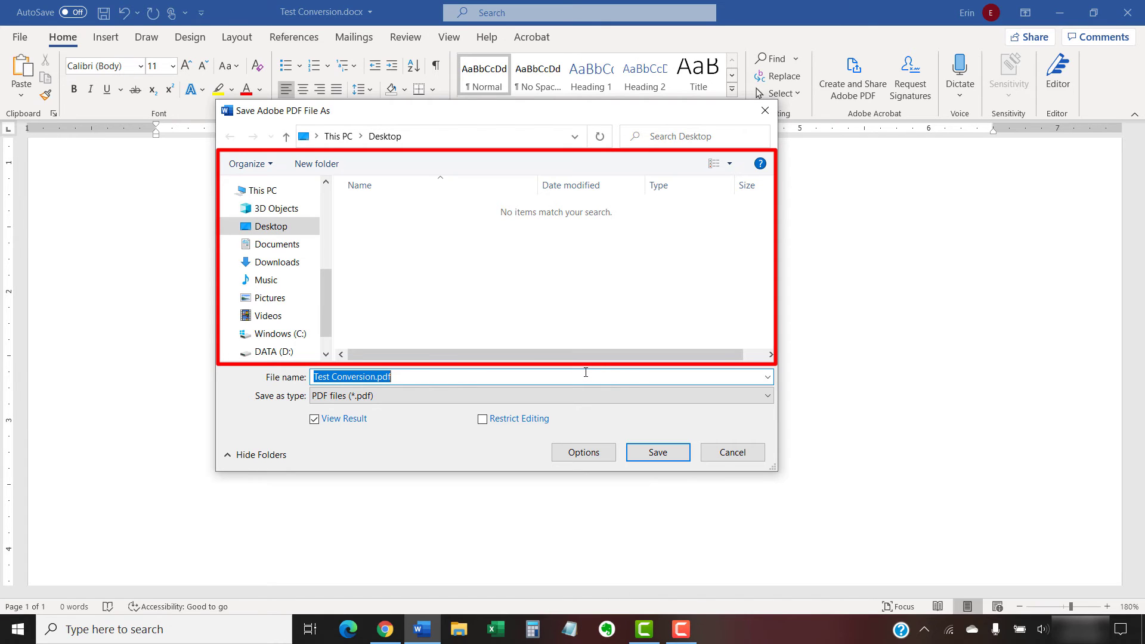
left_click(270, 230)
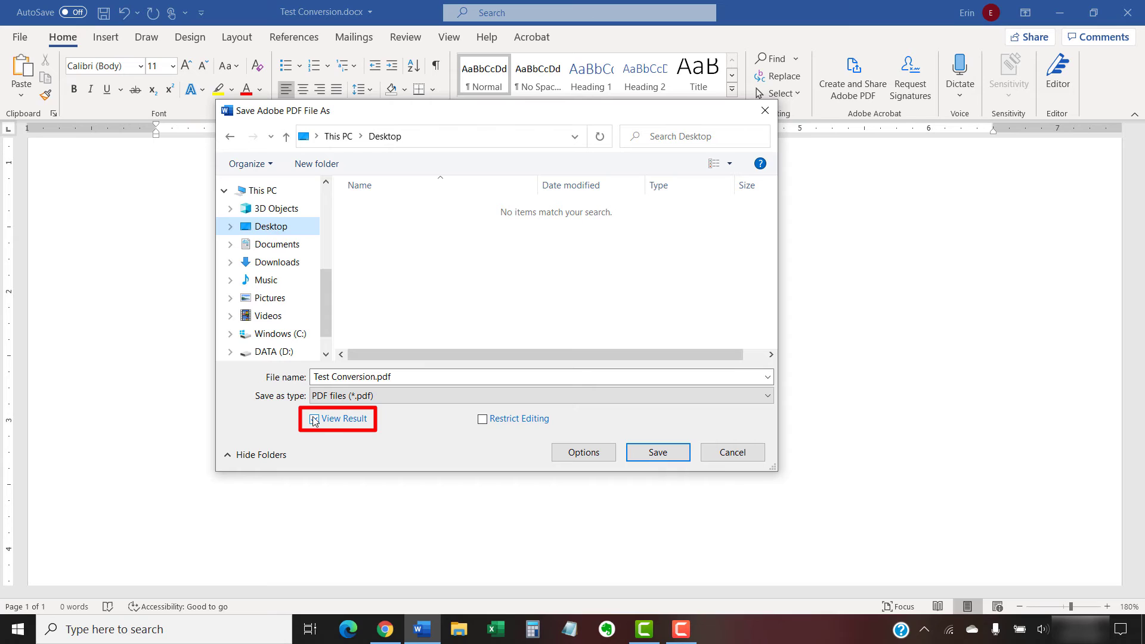
left_click(314, 419)
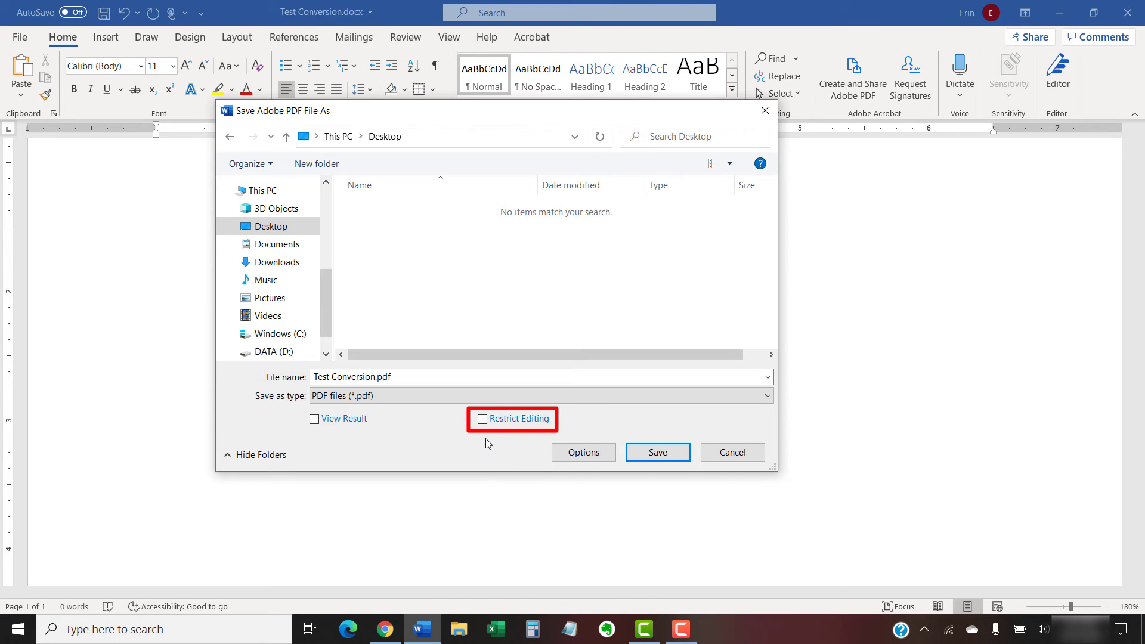
- Remove the editing and printing restrictions in the PDF security settings
left_click(482, 419)
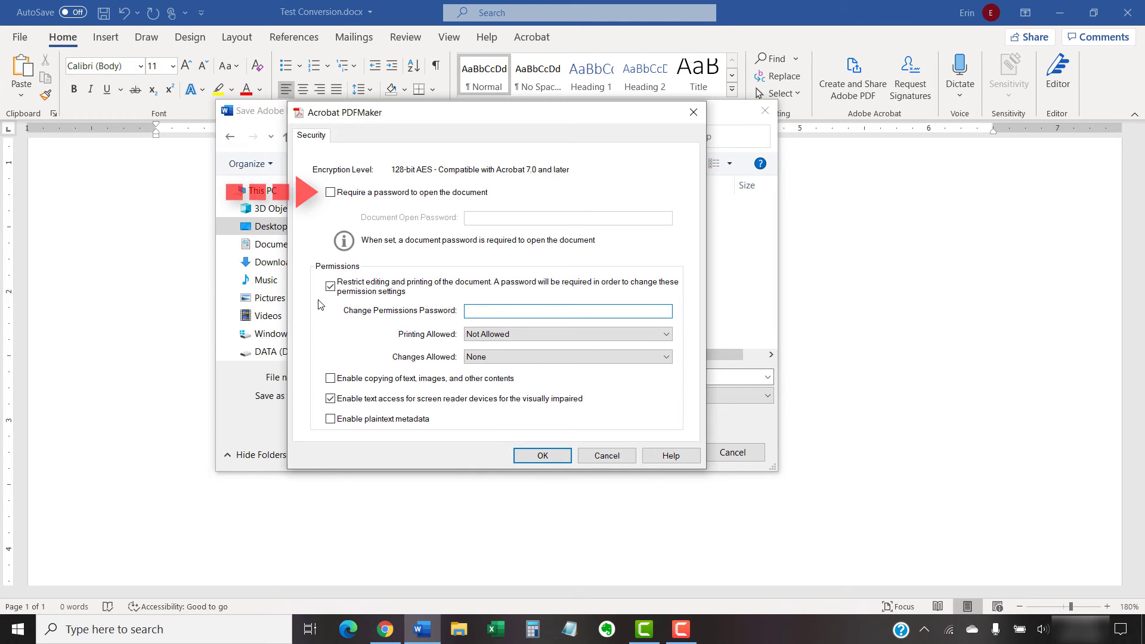
left_click(330, 286)
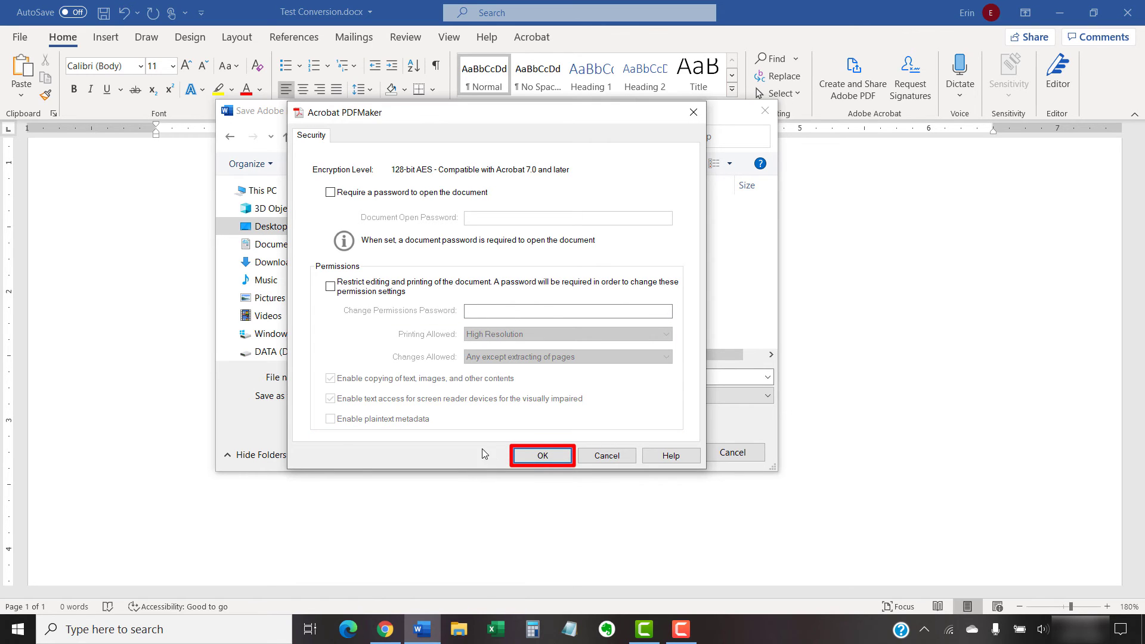
left_click(521, 456)
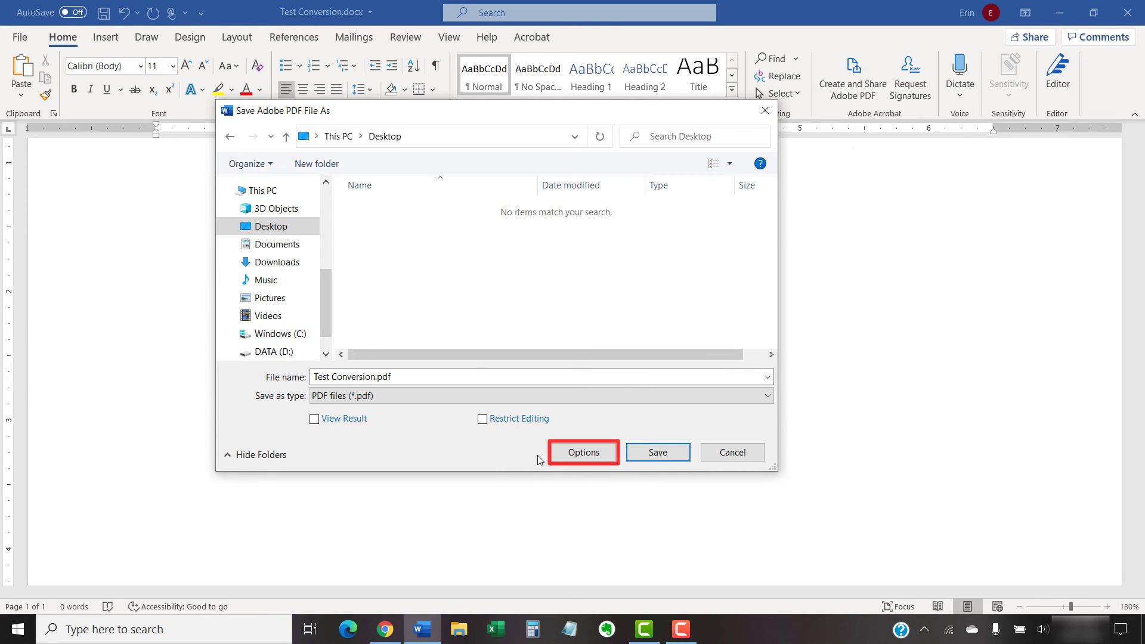
- Keep the default PDFMaker options and create Test Conversion.pdf on the Desktop
left_click(569, 454)
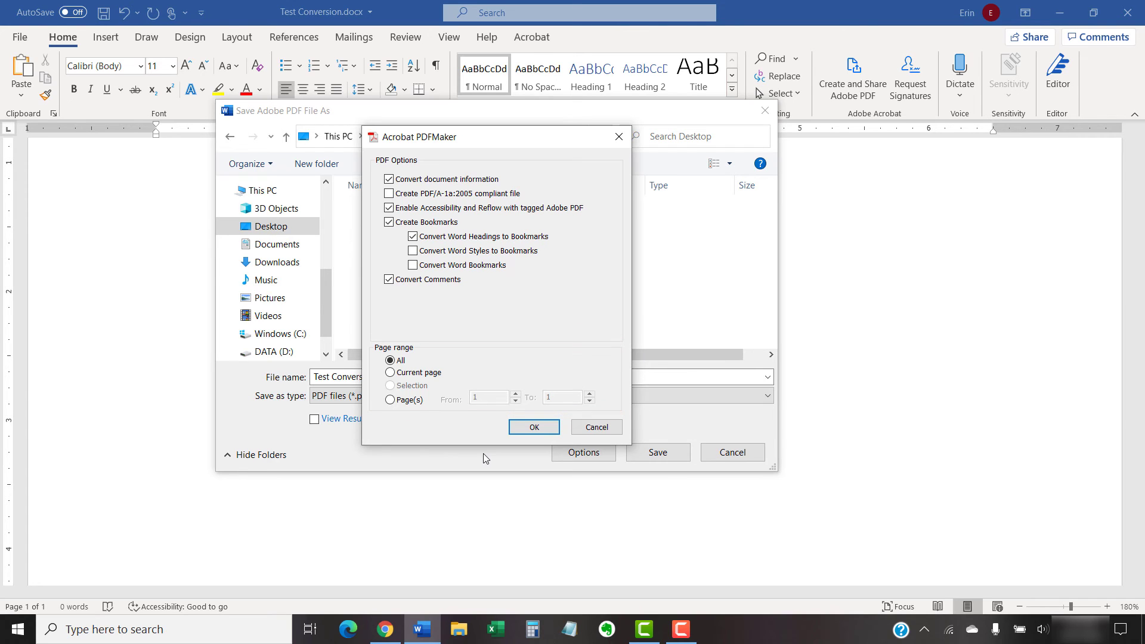
left_click(521, 427)
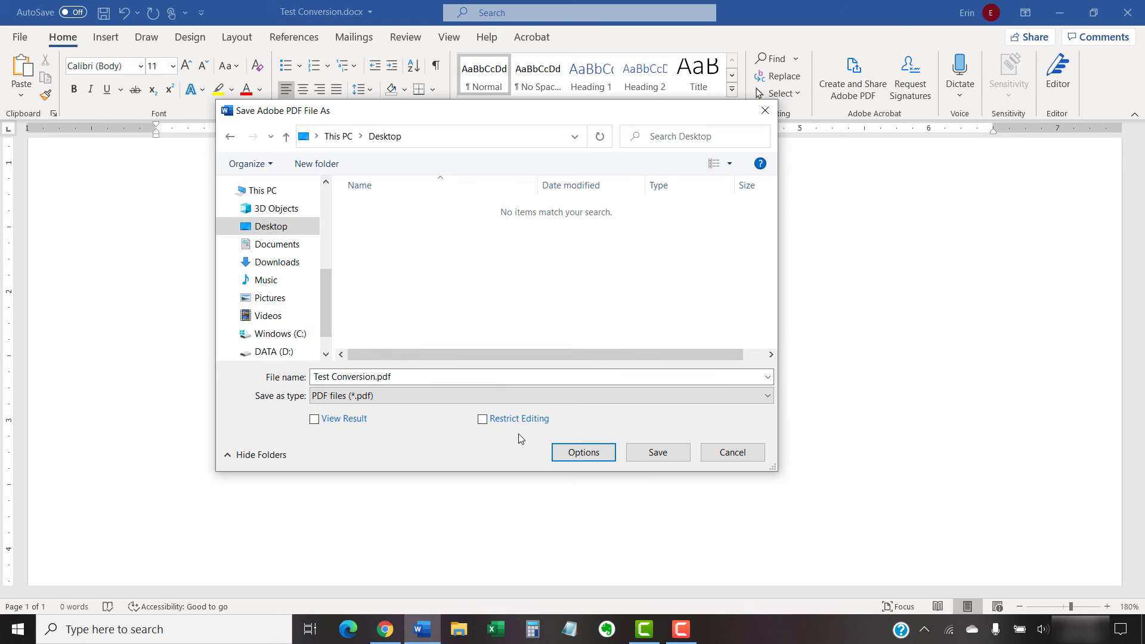
left_click(650, 451)
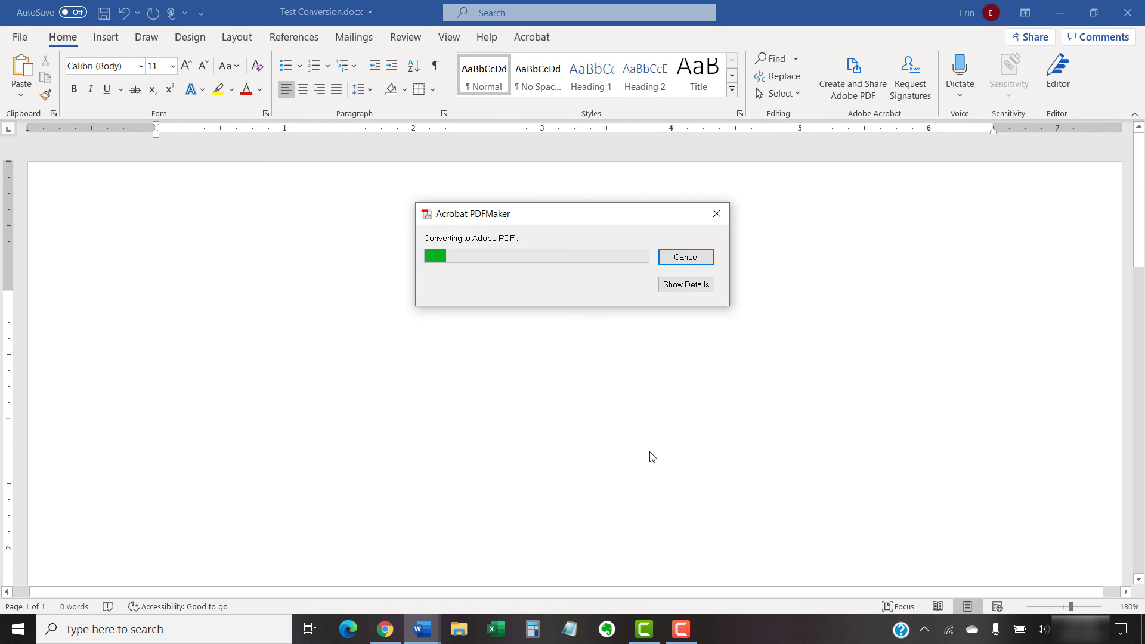